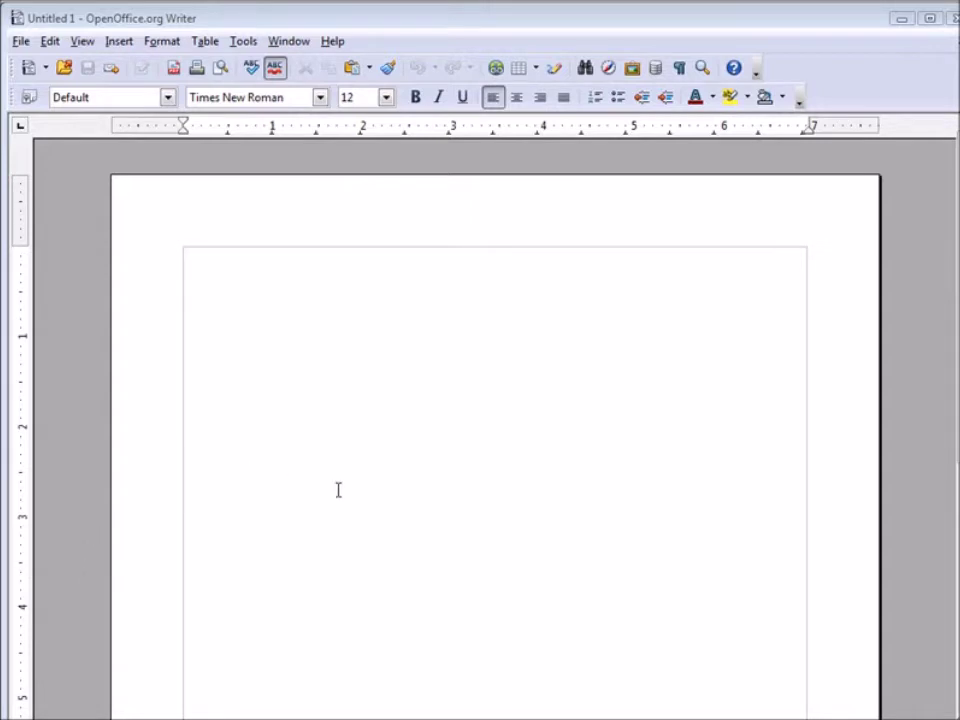
Bring up the Open dialog from the File menu and expand the file-type filter list
click(21, 40)
click(53, 90)
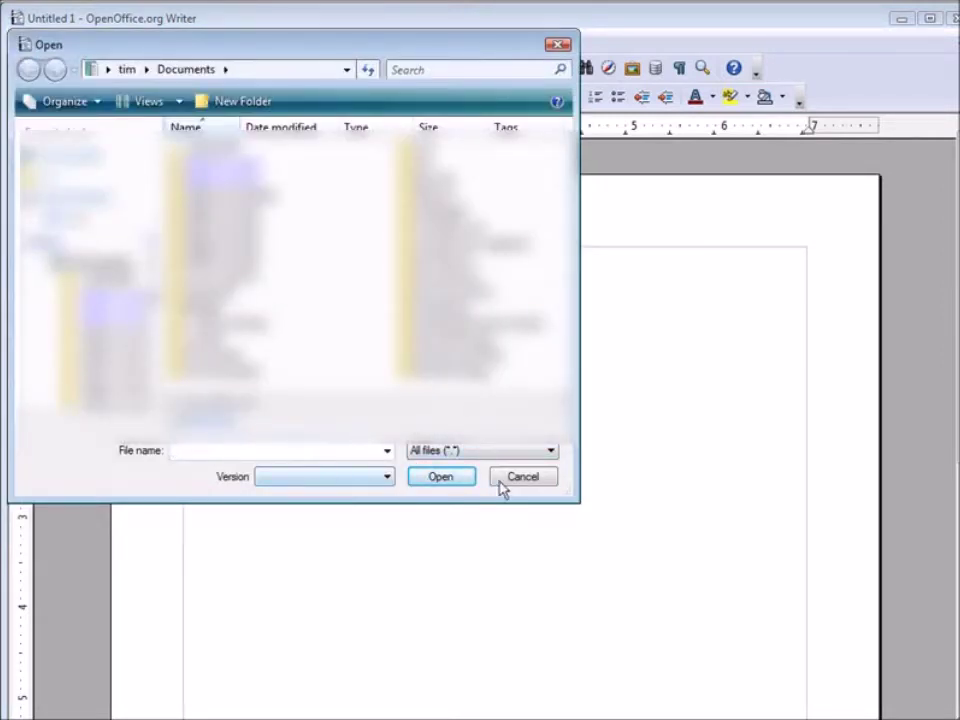
click(549, 454)
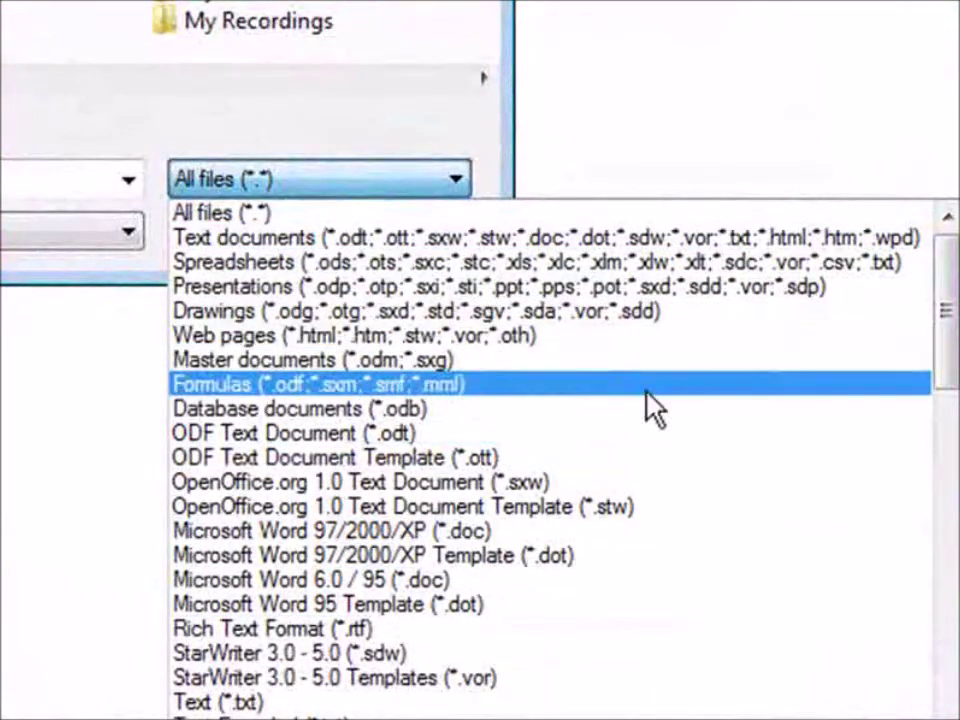
Browse the supported formats, leave the filter on All files (*.*), and cancel
scroll(634, 476, down, 1)
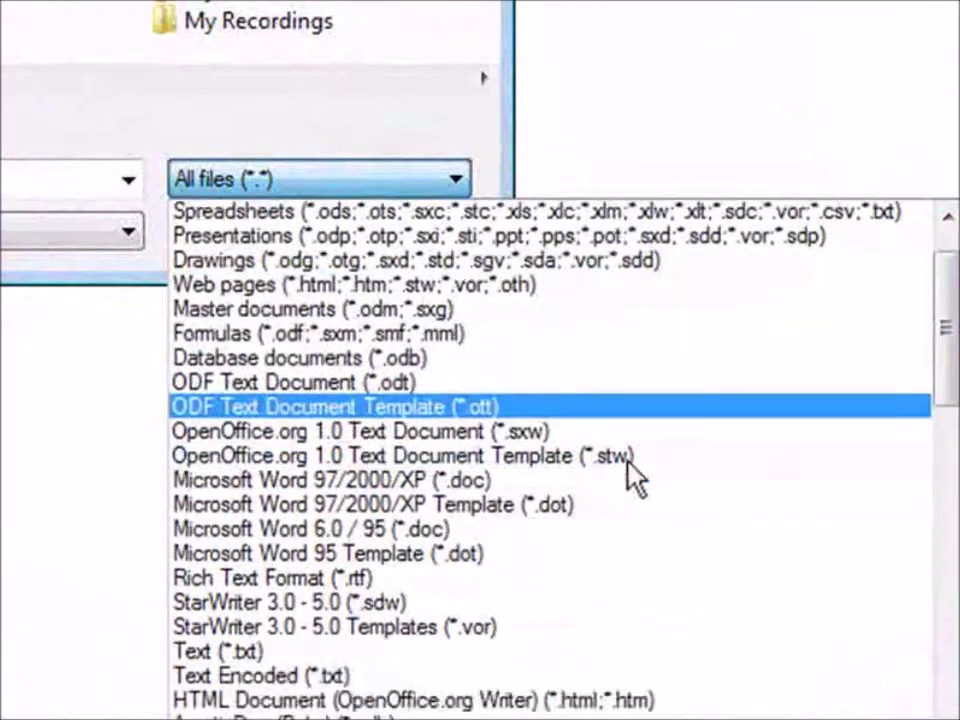
scroll(690, 546, down, 1)
scroll(632, 470, down, 1)
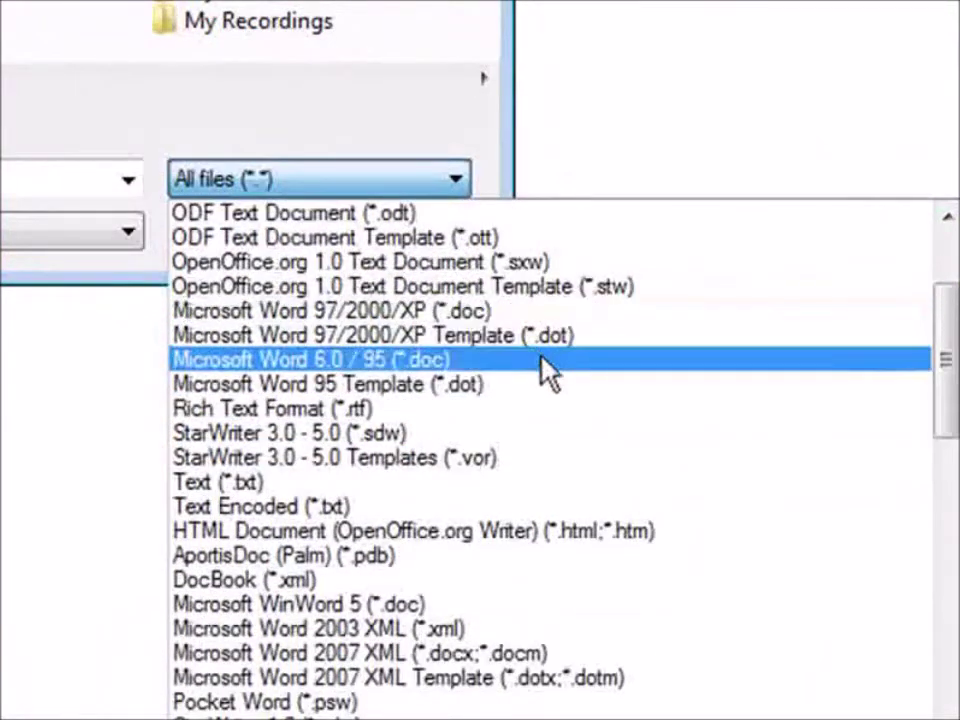
scroll(570, 410, down, 1)
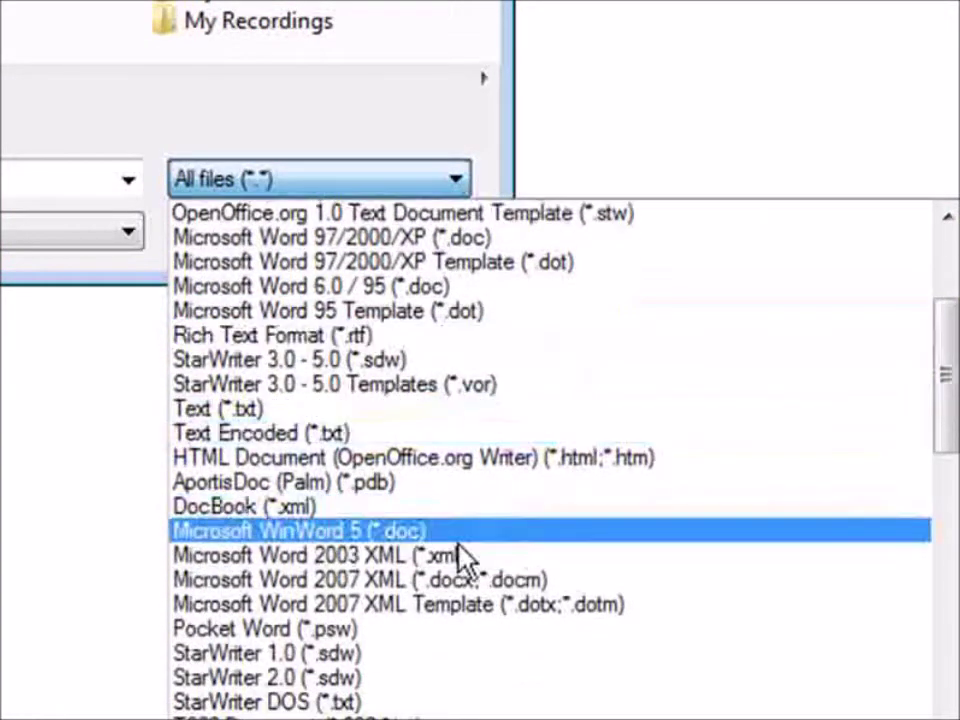
scroll(622, 528, down, 1)
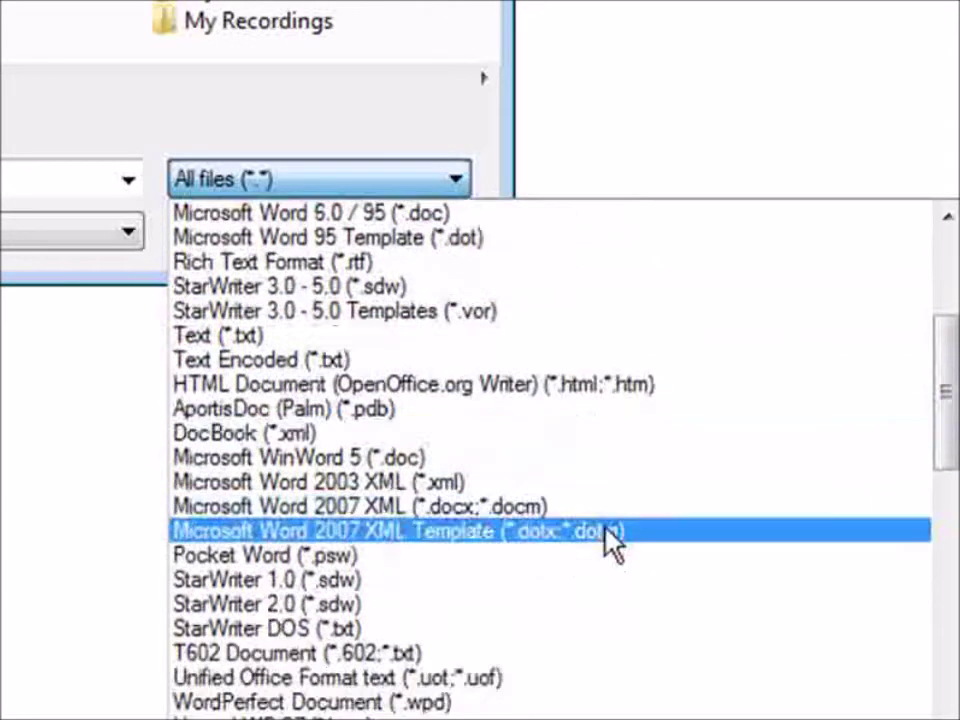
scroll(605, 486, down, 1)
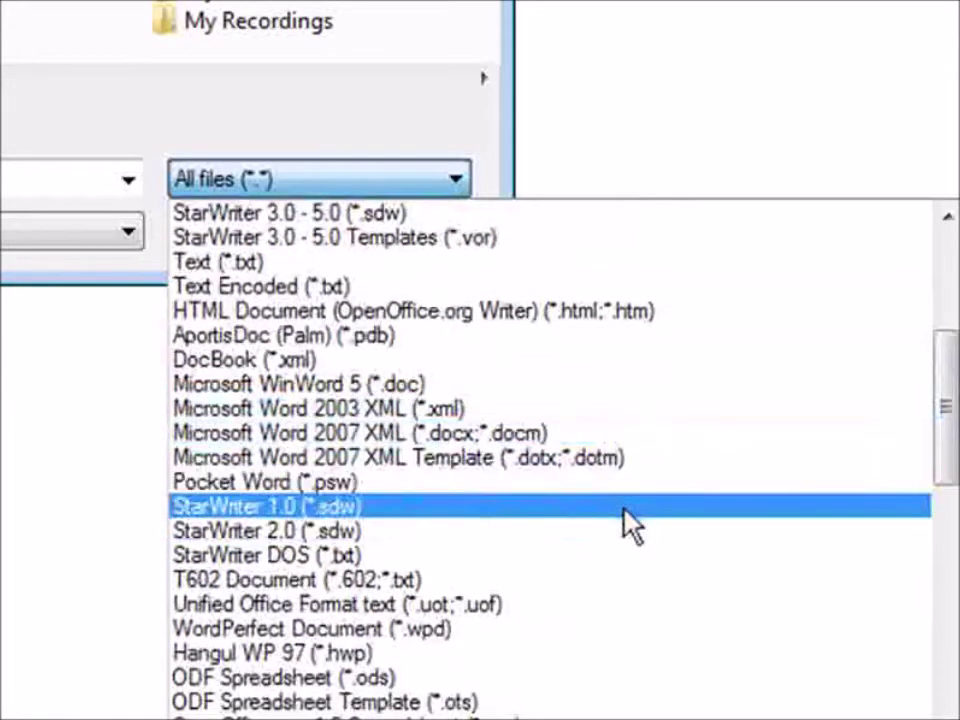
scroll(640, 517, down, 1)
scroll(660, 507, down, 1)
scroll(672, 500, down, 1)
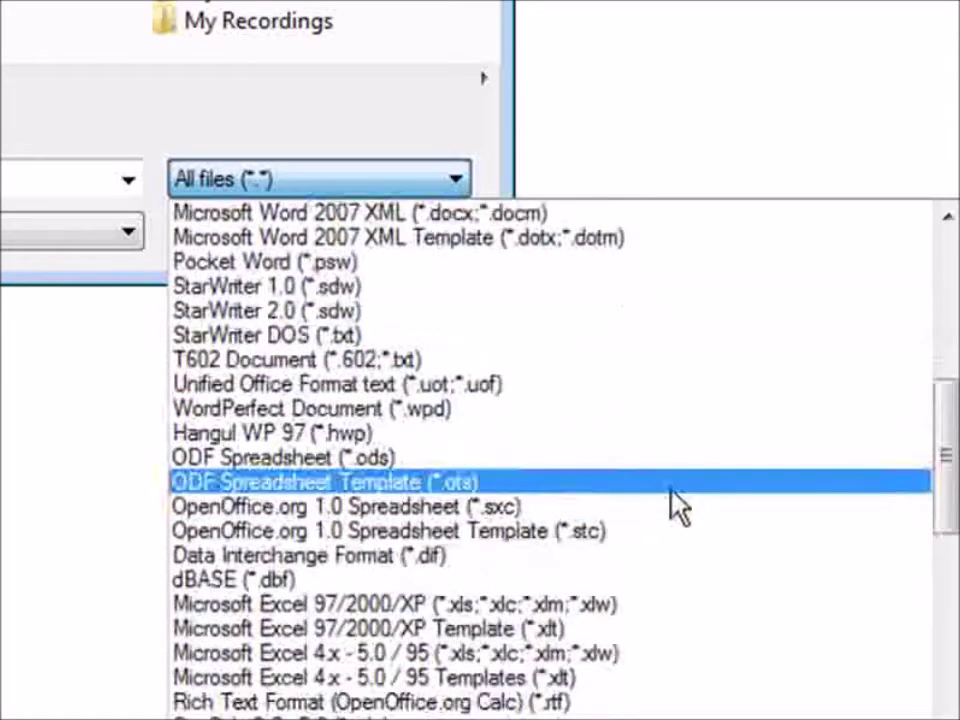
scroll(673, 506, down, 1)
scroll(675, 516, down, 2)
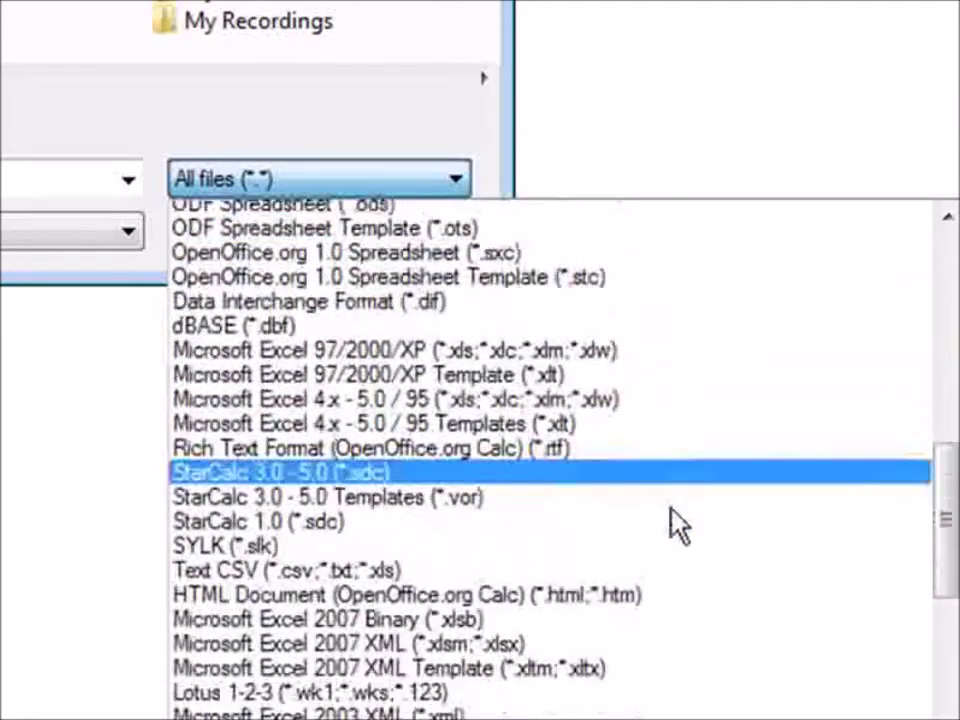
scroll(680, 525, down, 3)
scroll(689, 525, down, 3)
scroll(692, 518, down, 2)
scroll(696, 514, down, 5)
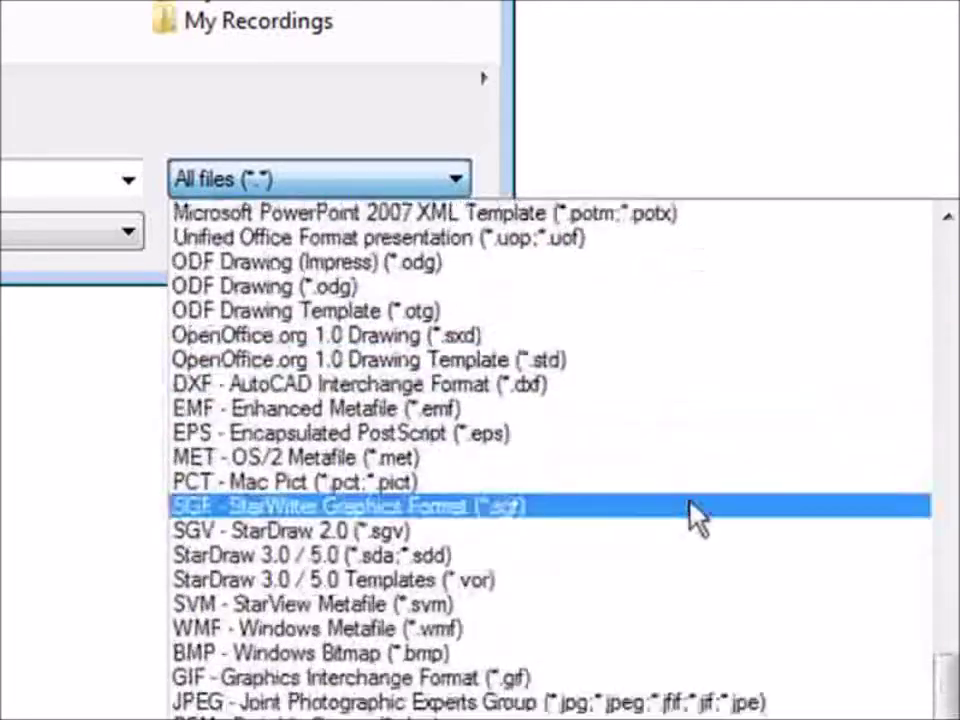
scroll(694, 518, down, 5)
scroll(695, 515, down, 2)
click(146, 450)
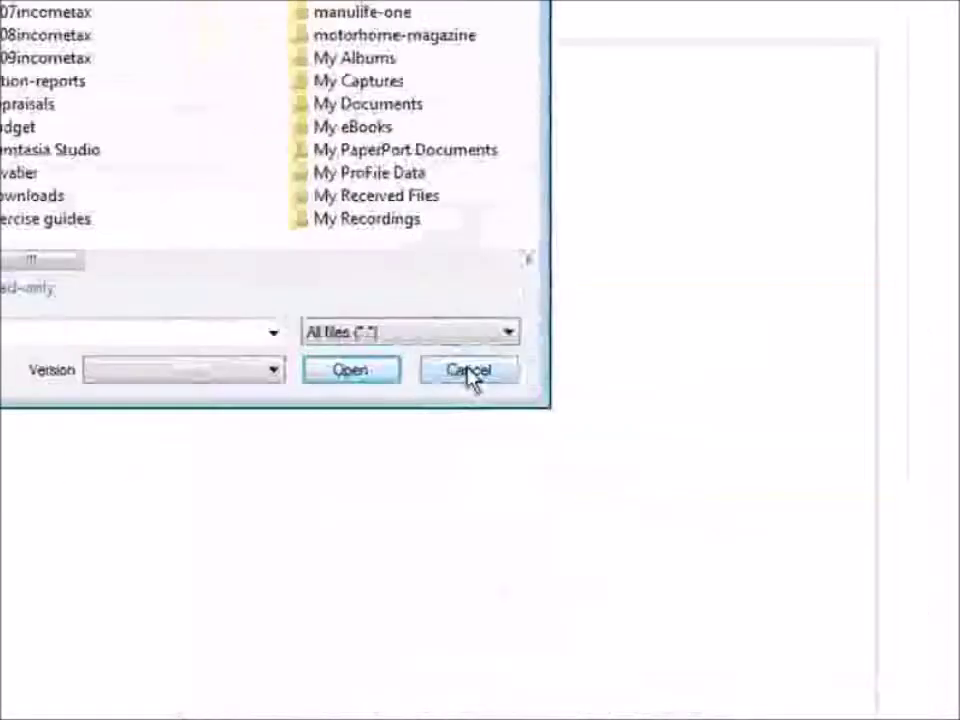
click(400, 232)
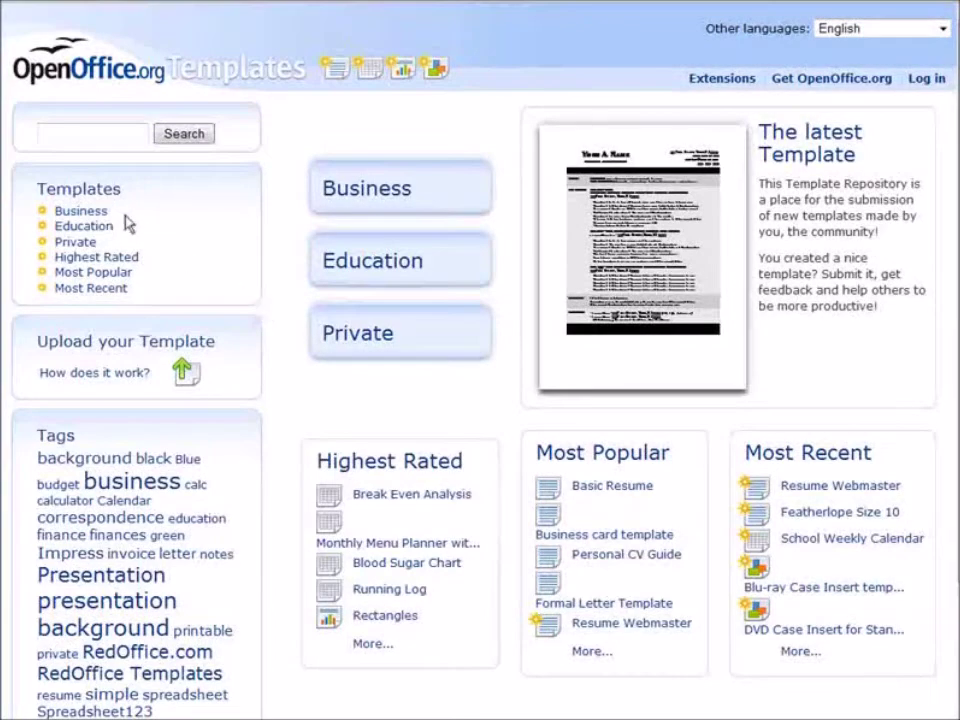
Open the Business category from the Templates box
click(92, 212)
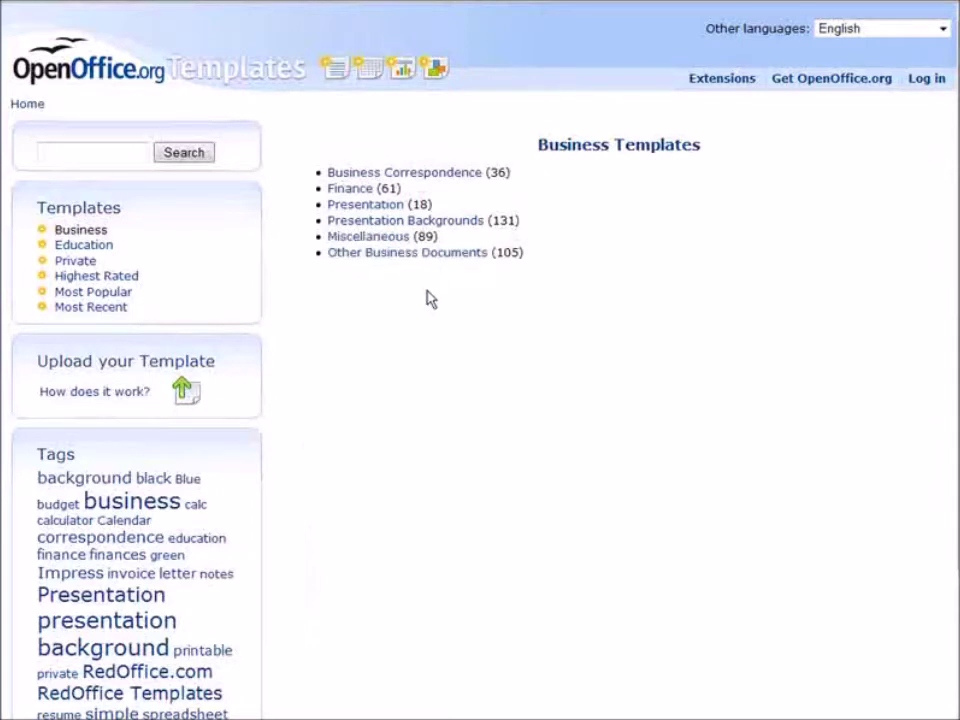
click(392, 174)
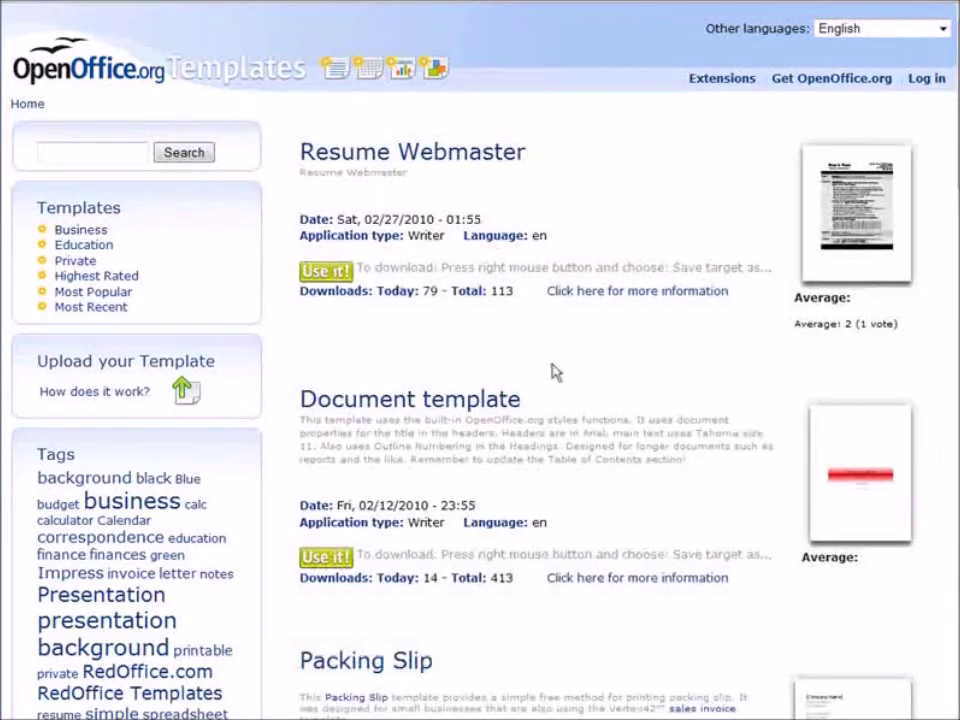
scroll(553, 373, down, 2)
scroll(572, 373, down, 3)
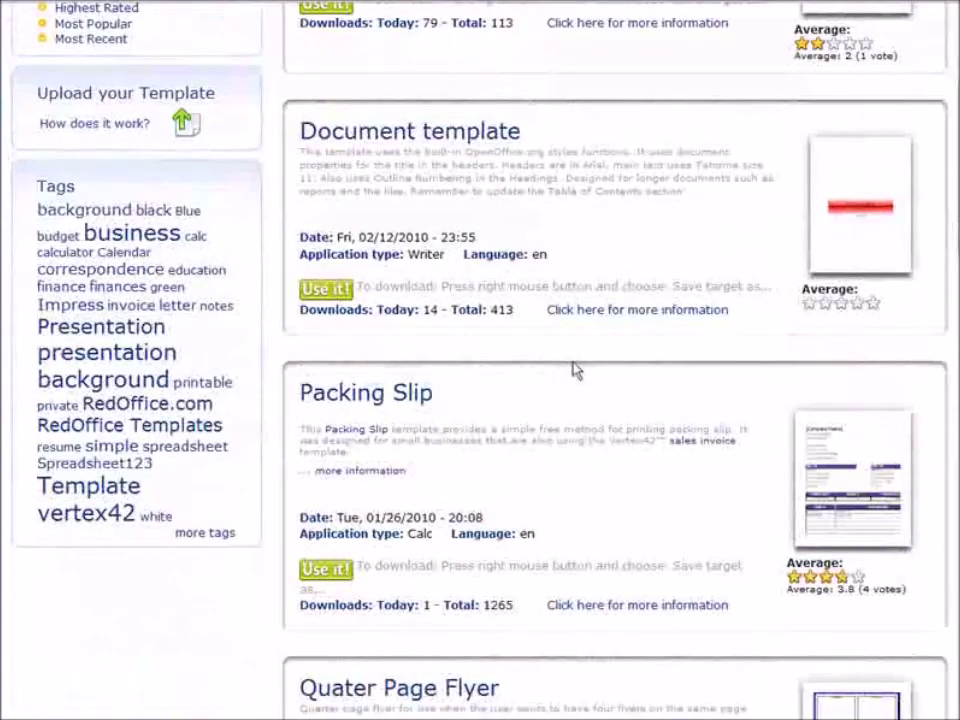
scroll(580, 350, down, 4)
scroll(594, 313, down, 4)
scroll(592, 318, down, 2)
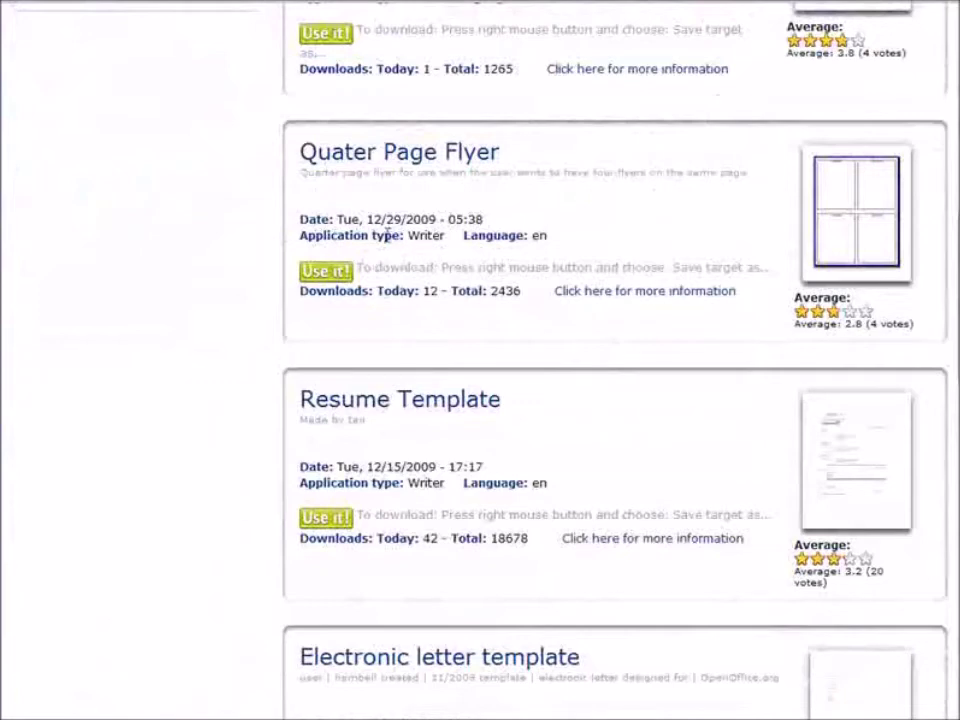
double_click(411, 235)
click(455, 263)
scroll(510, 279, up, 2)
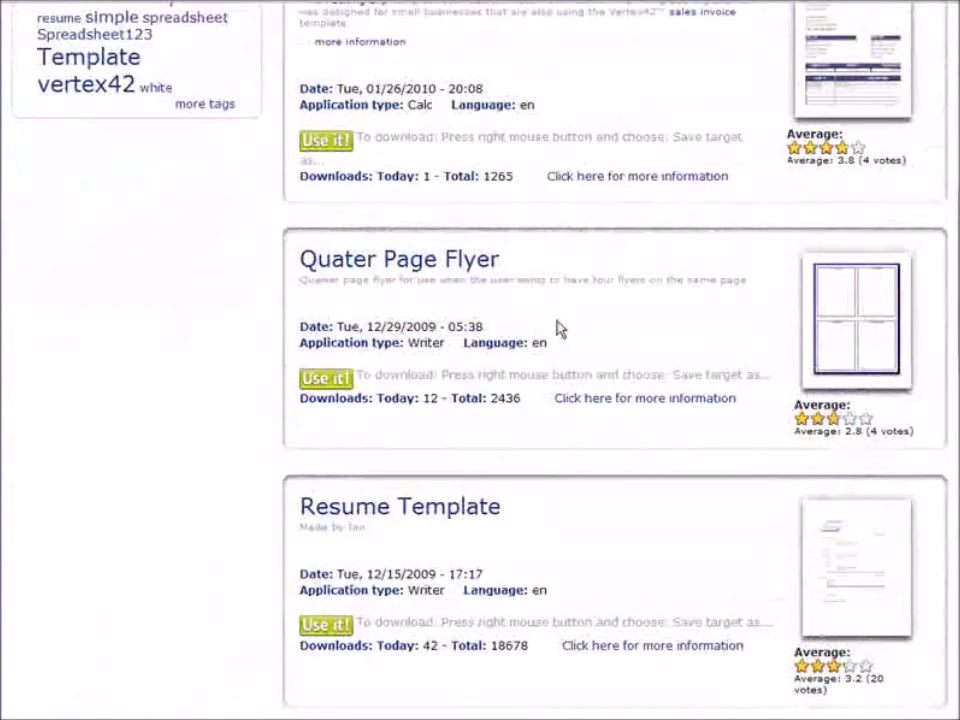
scroll(565, 330, up, 2)
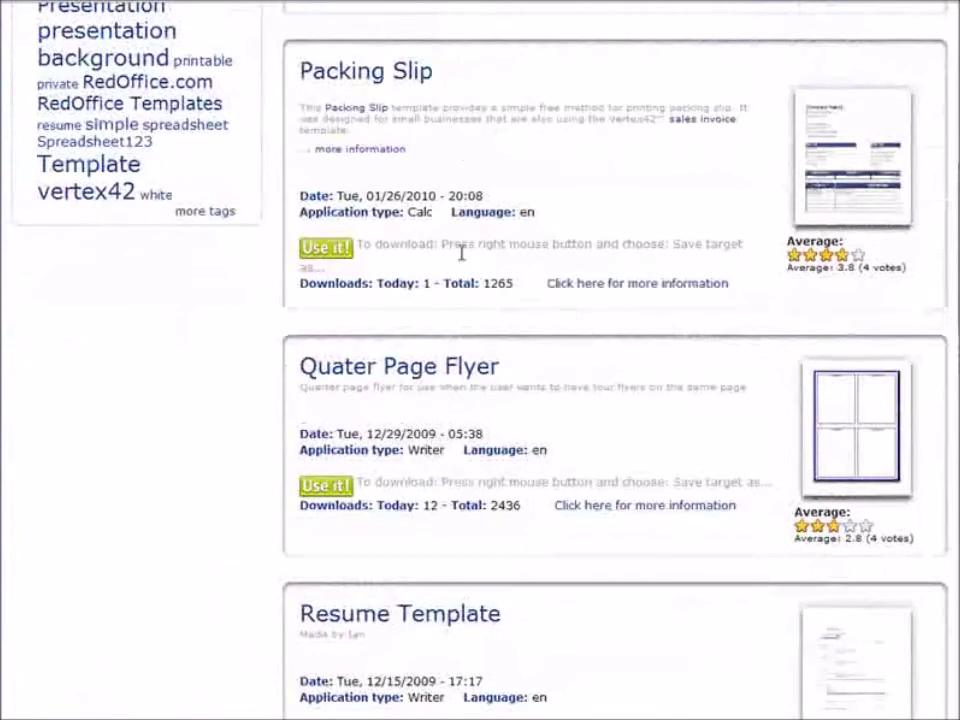
drag(407, 212, 433, 216)
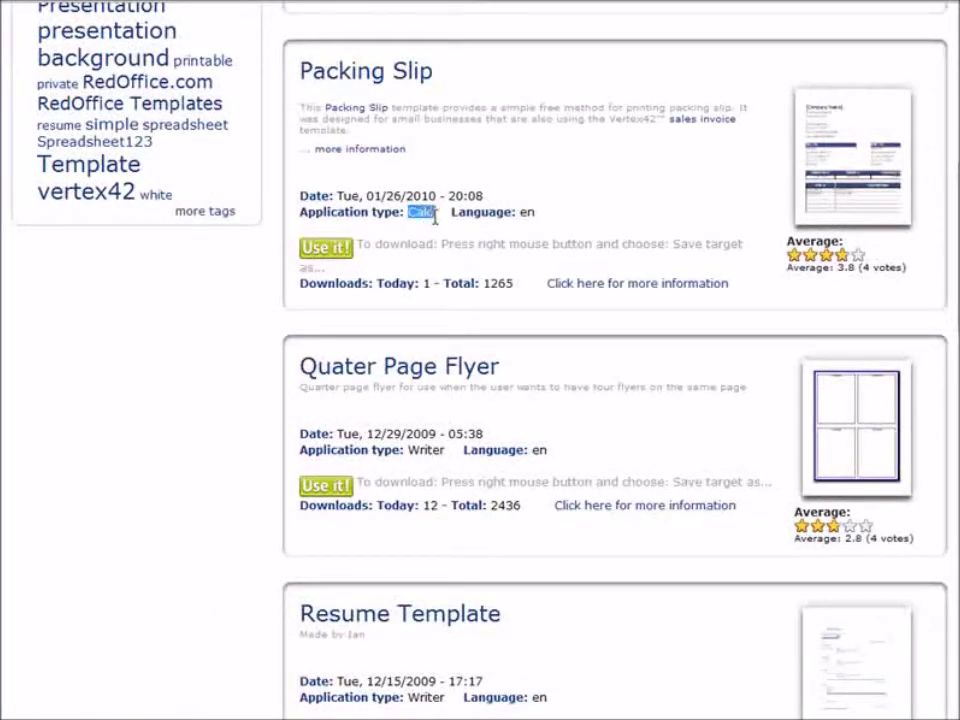
scroll(530, 345, down, 3)
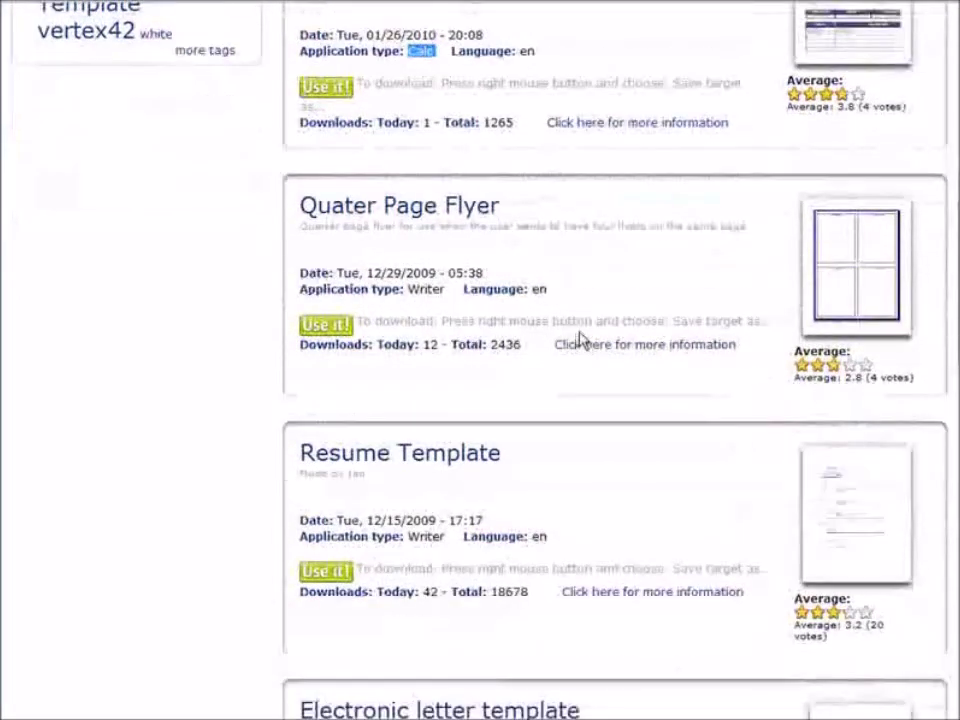
scroll(686, 283, down, 2)
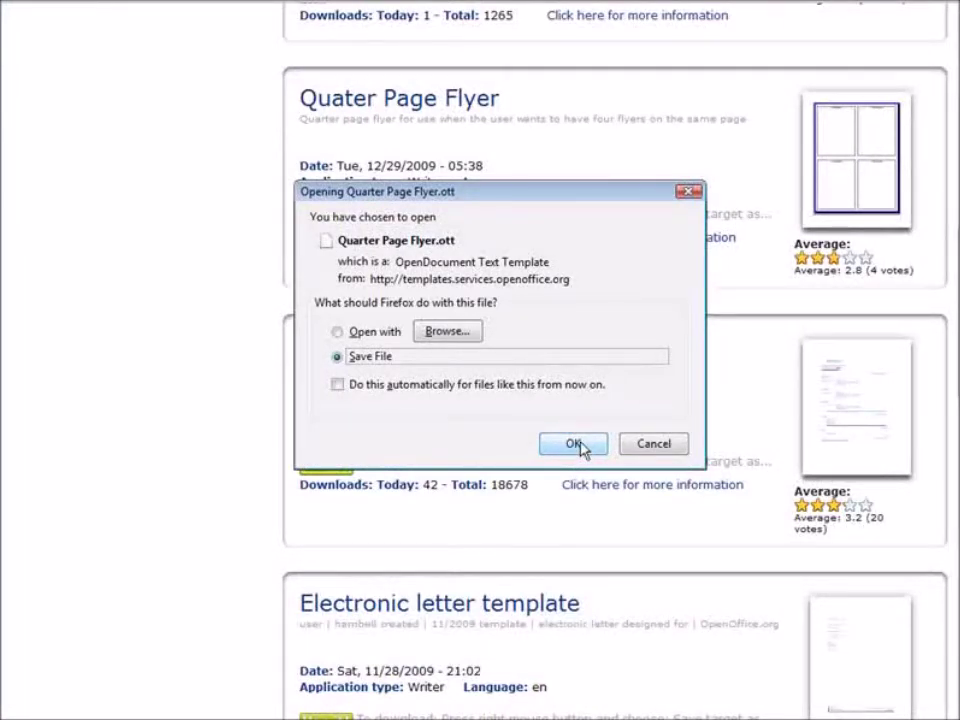
Confirm saving the Quarter Page Flyer.ott file to the default location
click(573, 444)
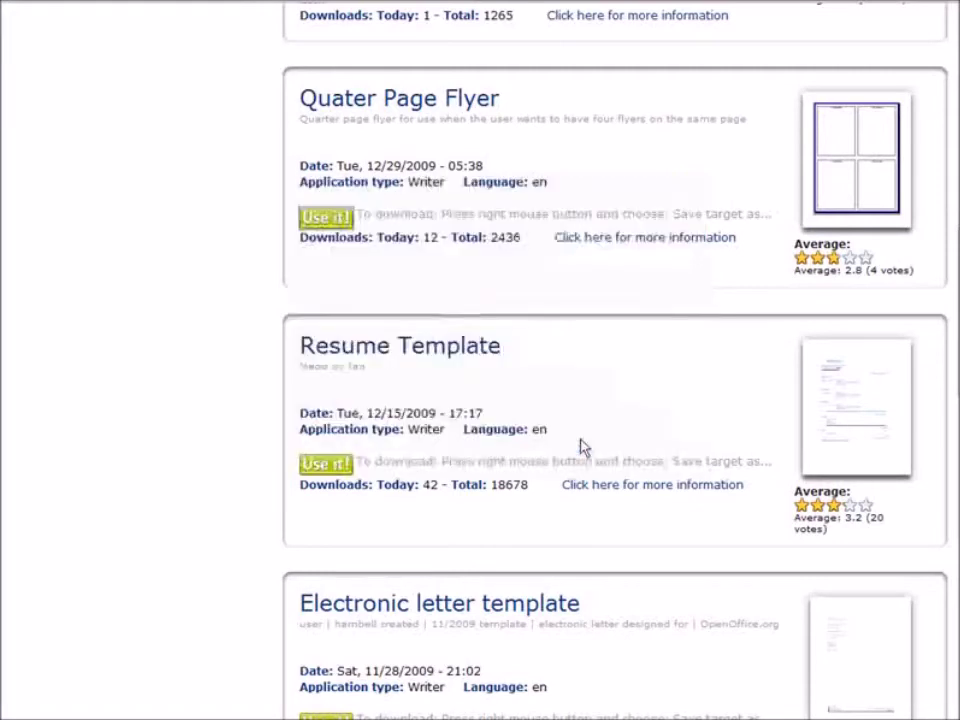
key(Return)
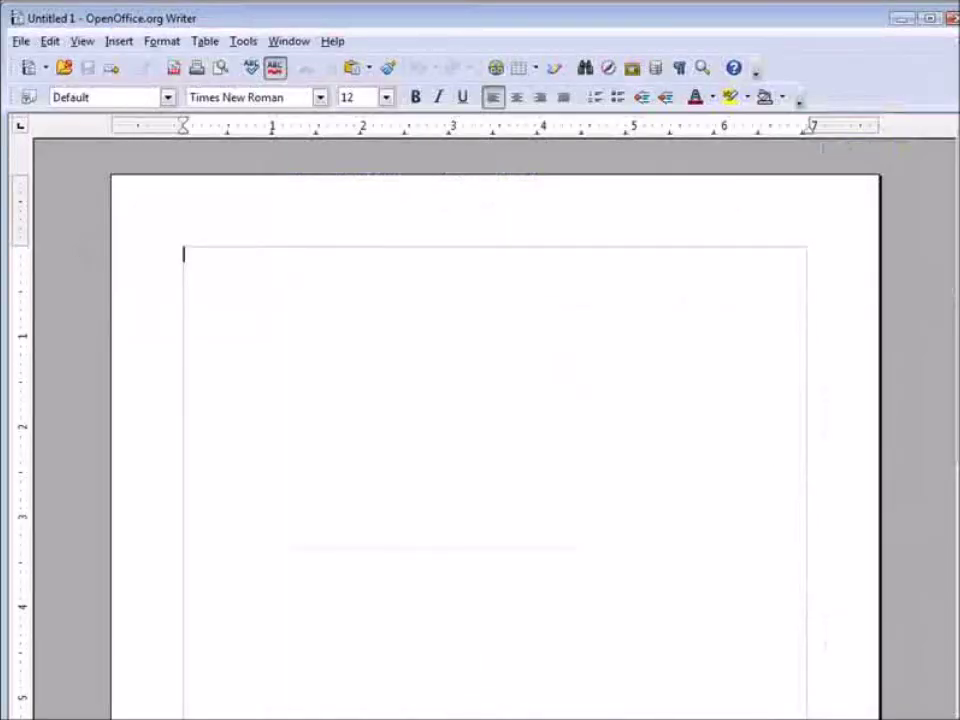
Open Quarter Page Flyer.ott from the Desktop as a new flyer document
click(64, 68)
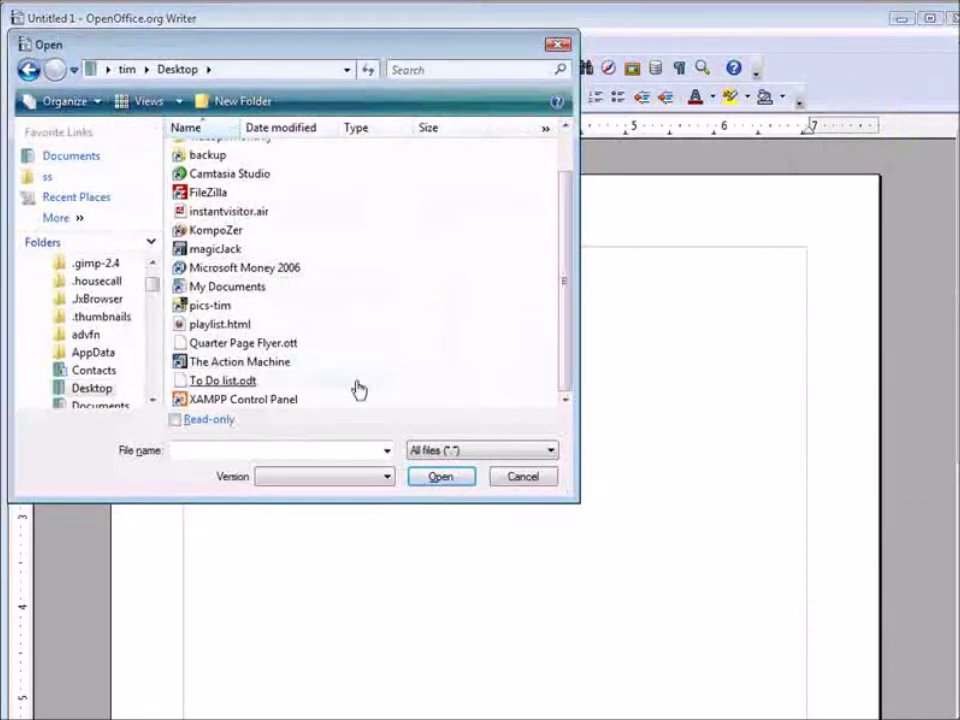
click(291, 344)
double_click(290, 344)
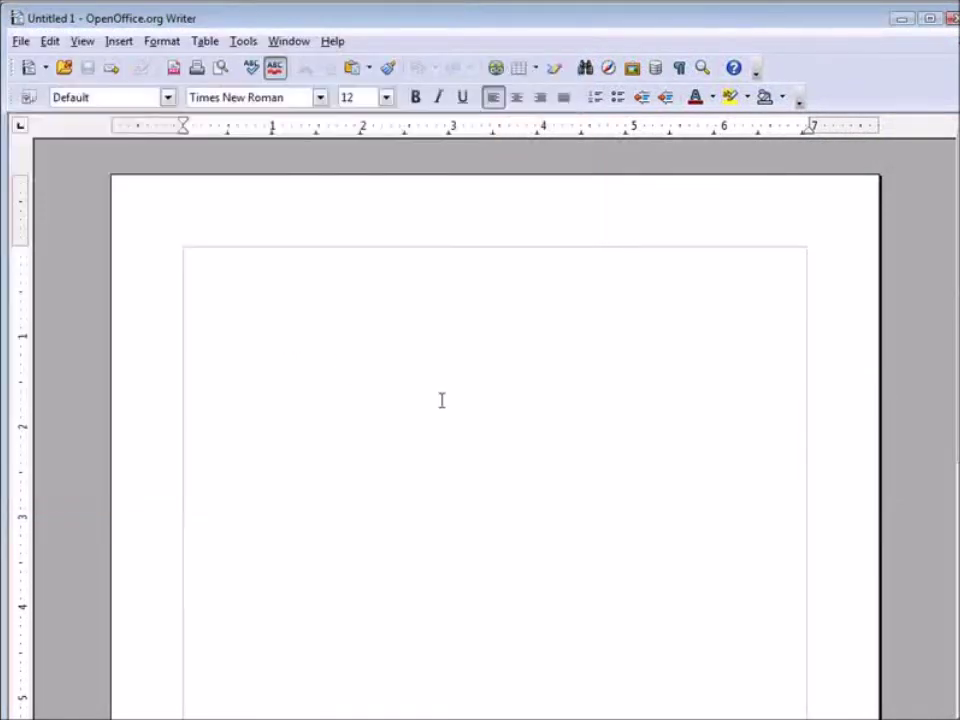
scroll(360, 315, down, 2)
scroll(369, 373, down, 4)
scroll(362, 376, down, 1)
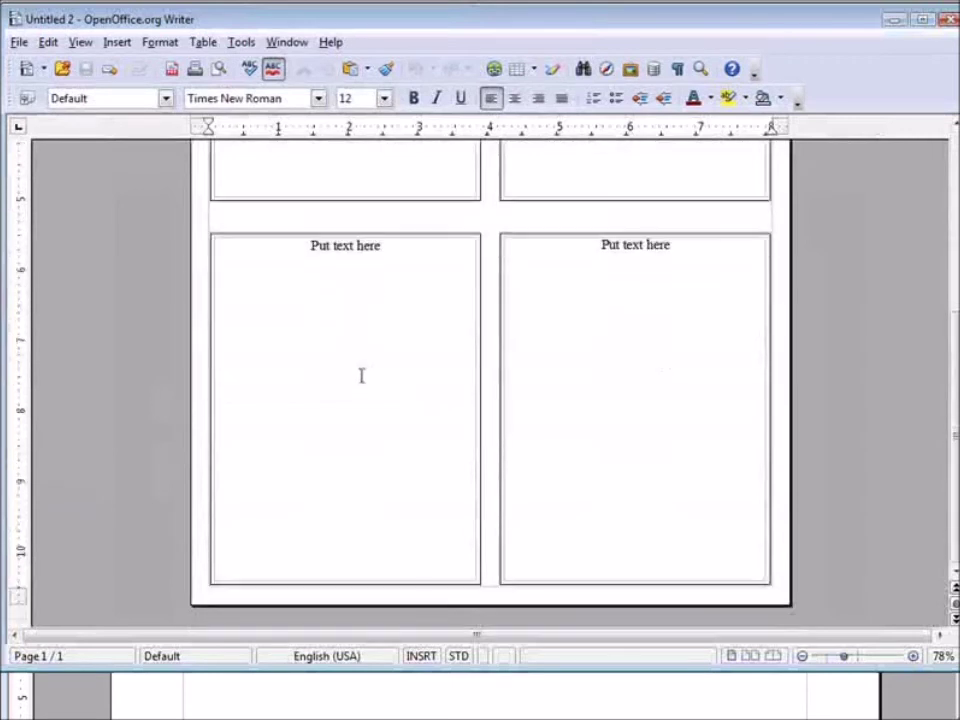
scroll(361, 377, up, 2)
scroll(359, 379, up, 5)
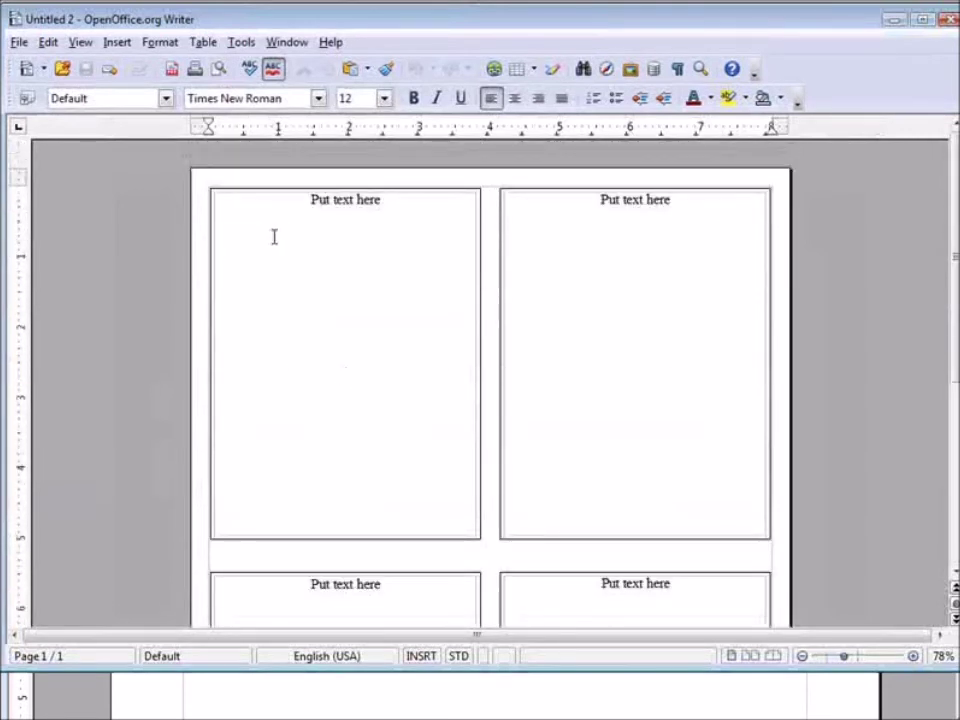
scroll(368, 445, down, 4)
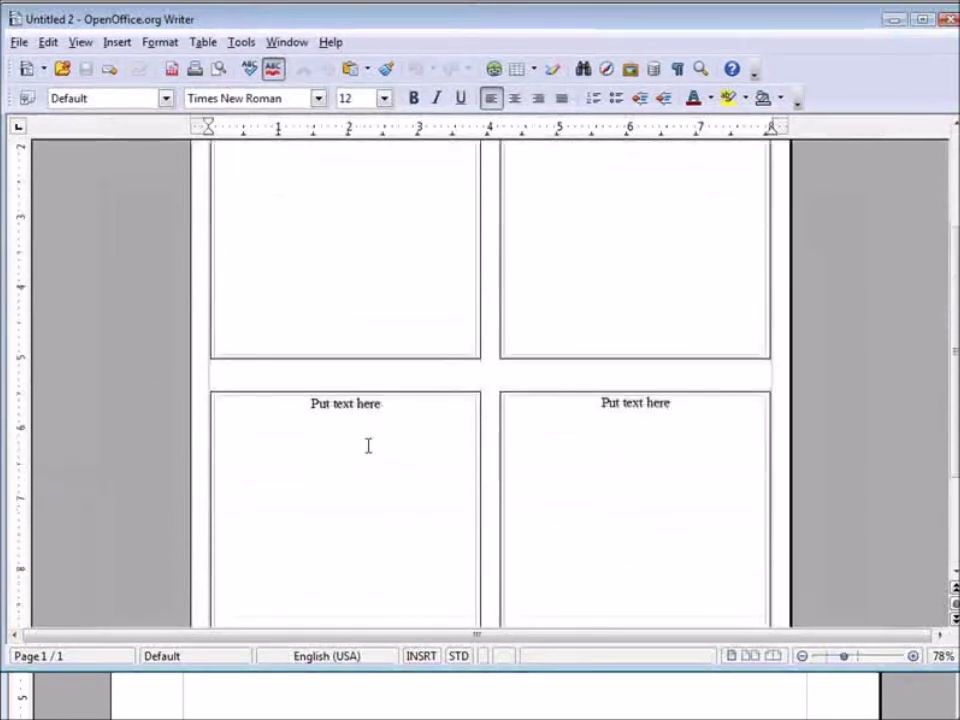
scroll(639, 480, up, 4)
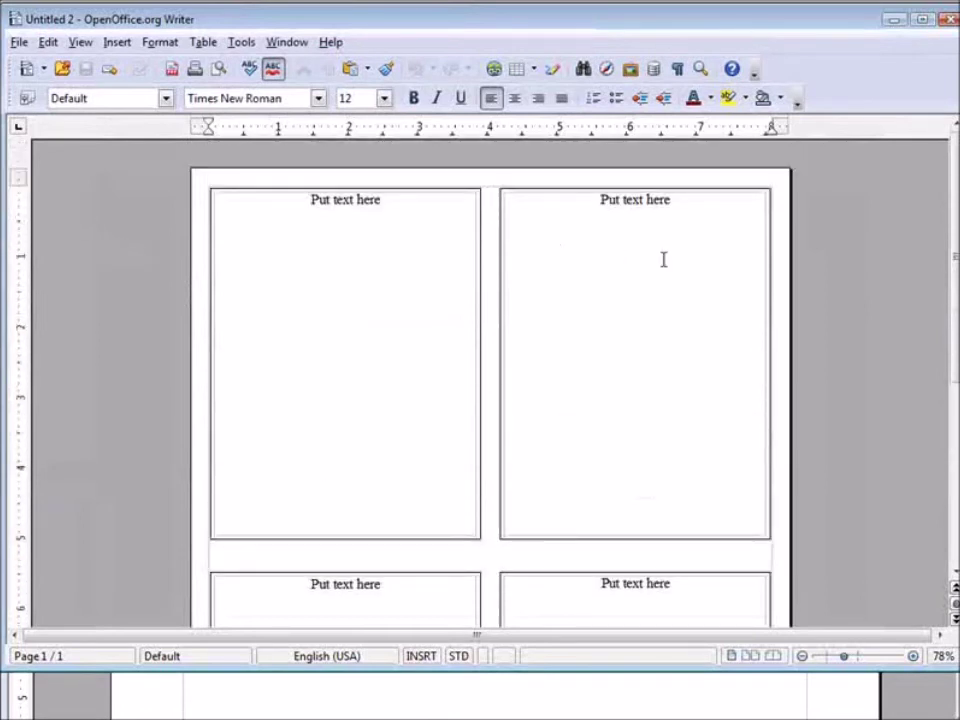
click(18, 43)
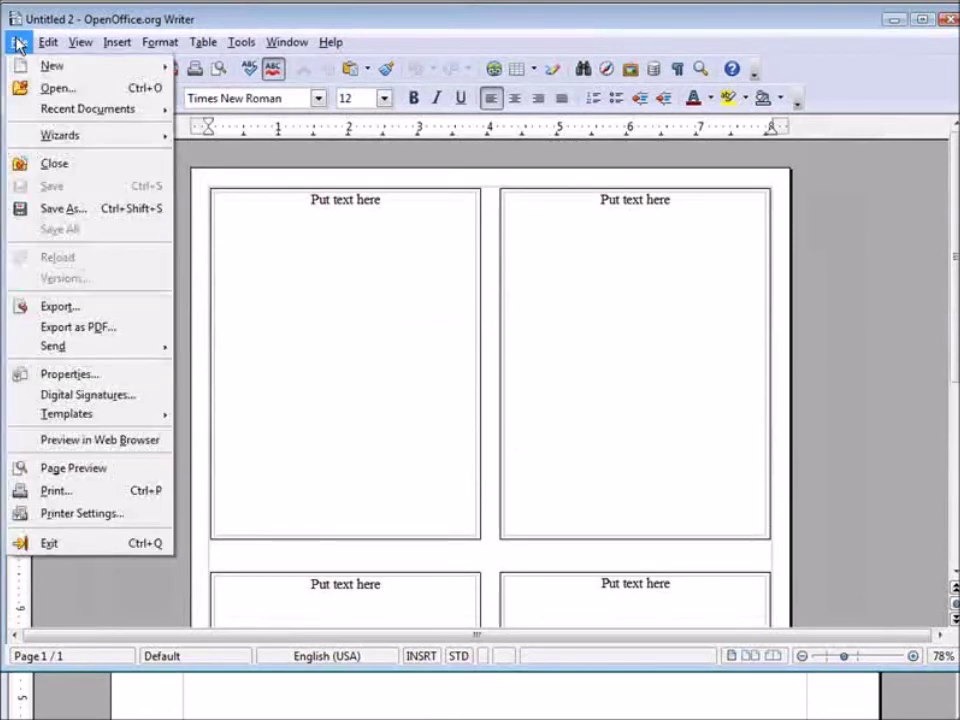
Save the flyer as an ODF Text Document in the Desktop folder
click(98, 218)
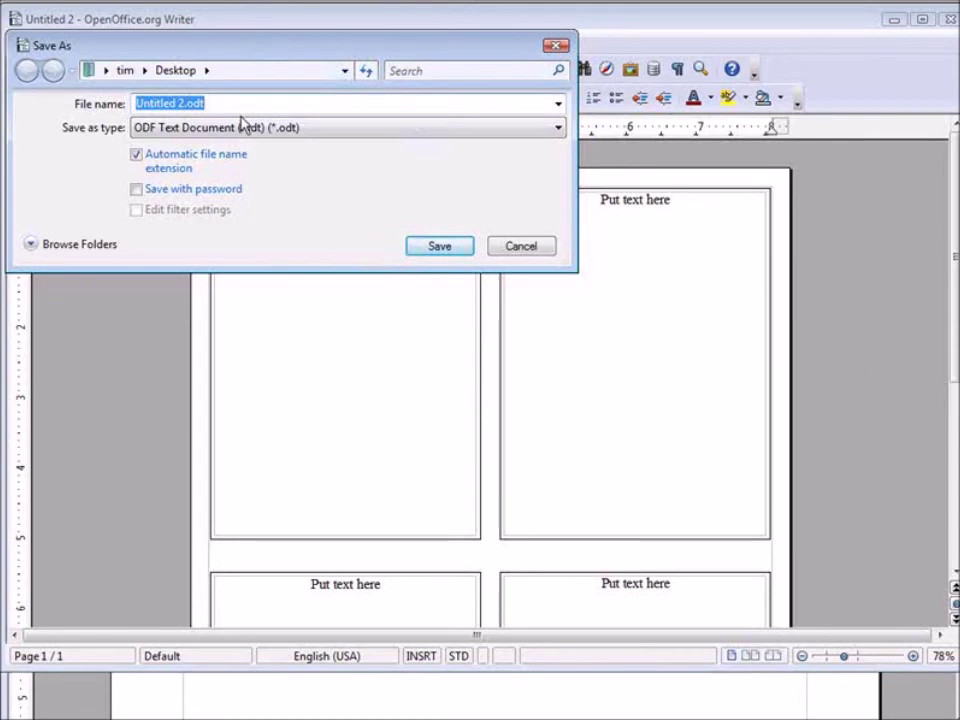
click(523, 247)
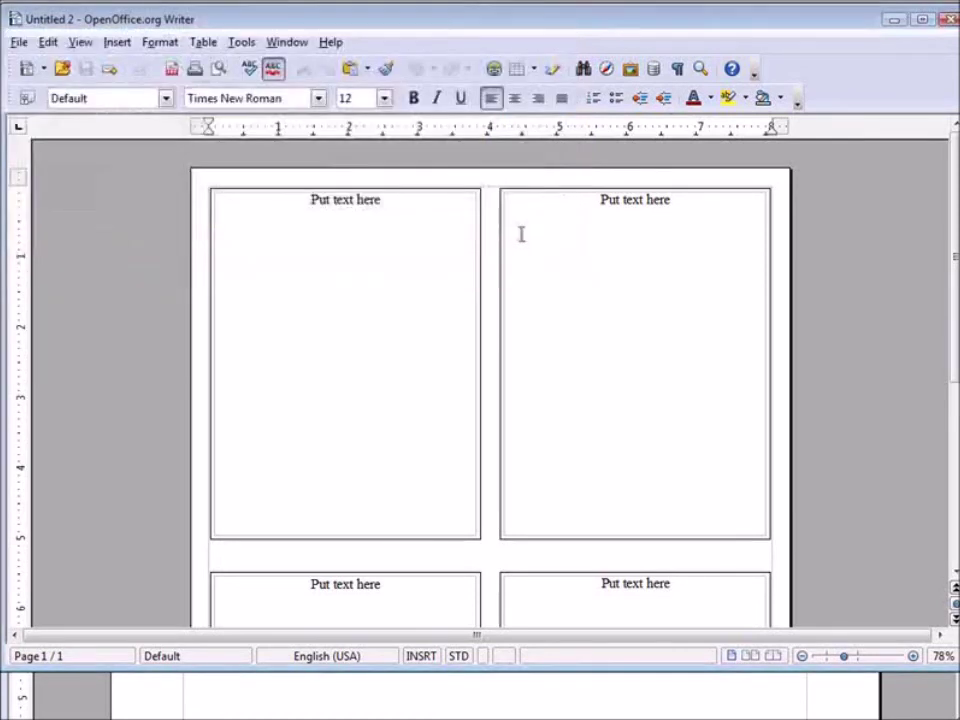